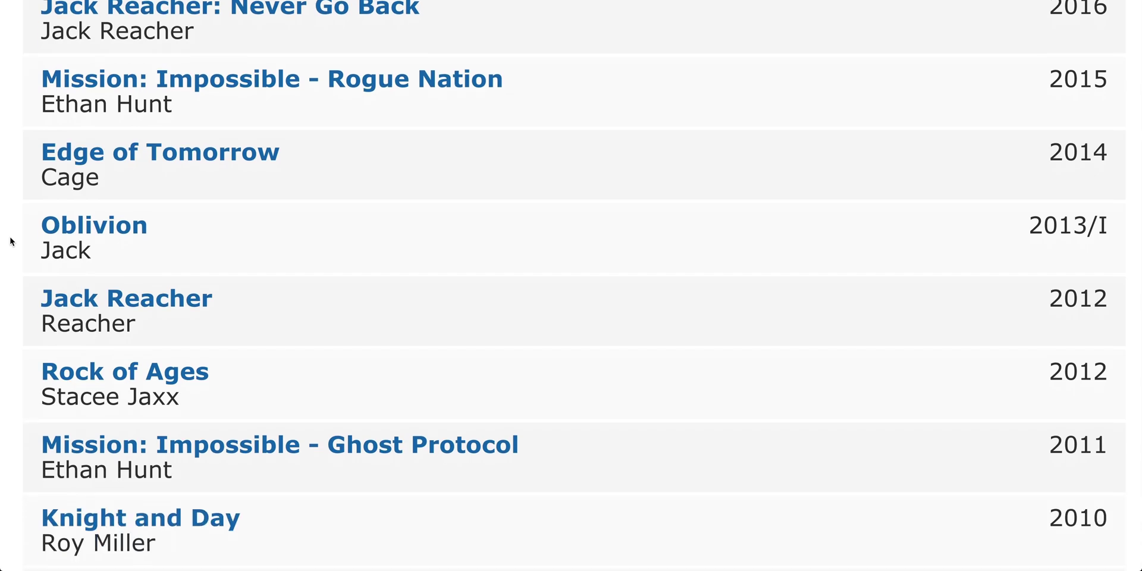
Set the new Map element's height to 100% so it fills the Google map wrapper.
{"action": "scroll", "coordinate": [11, 241], "scroll_direction": "down", "scroll_amount": 3}
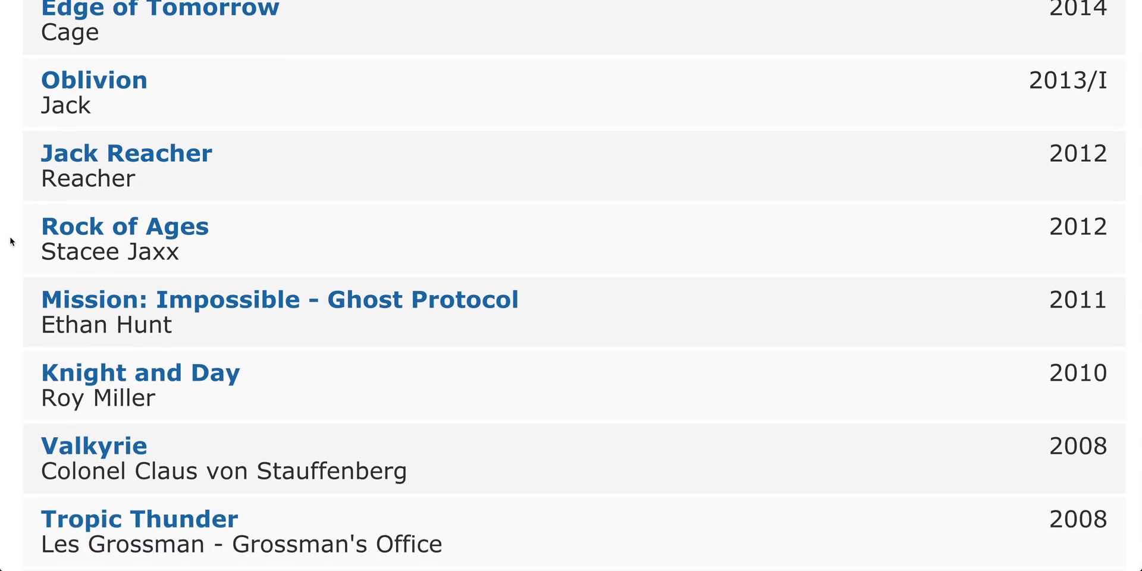
{"action": "scroll", "coordinate": [11, 241], "scroll_direction": "down", "scroll_amount": 3}
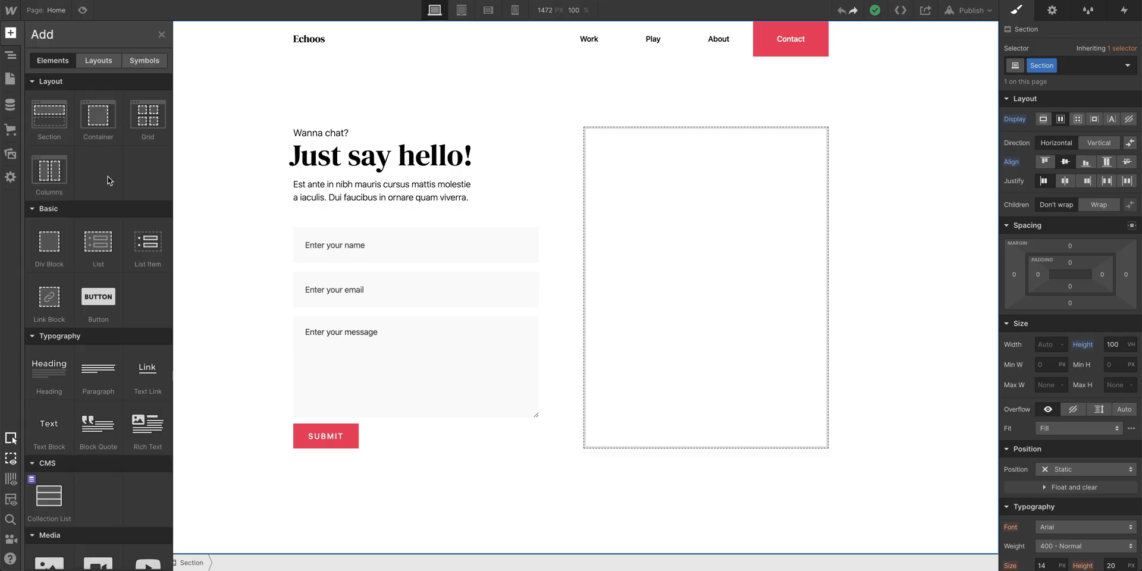
{"action": "scroll", "coordinate": [108, 180], "scroll_direction": "down", "scroll_amount": 10}
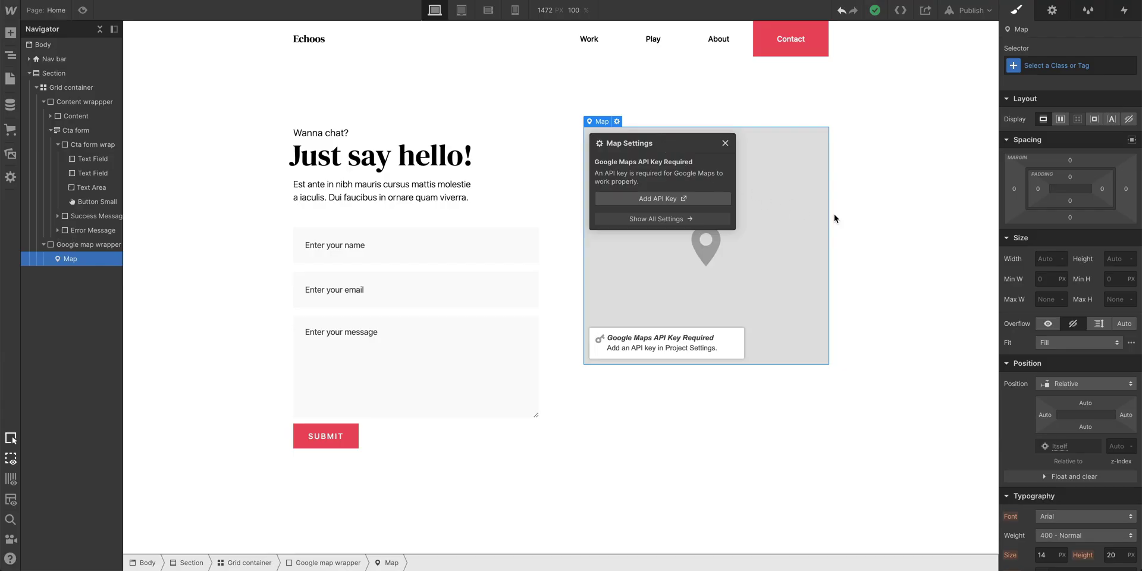
{"action": "left_click", "coordinate": [1111, 259]}
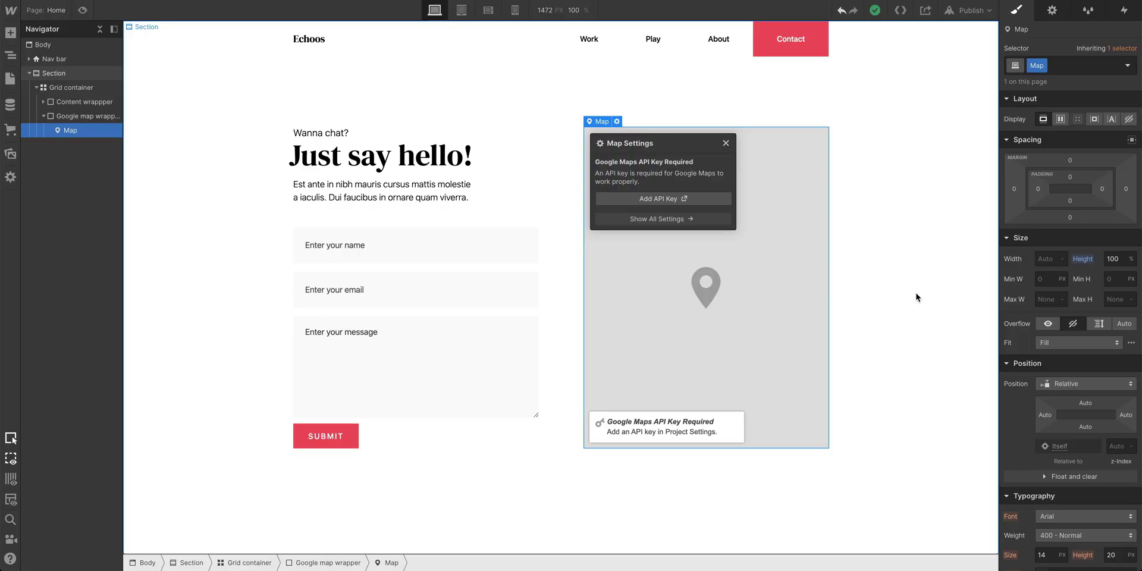
Go to the Integrations settings and follow the link to get a Google Maps JavaScript API key.
{"action": "left_click", "coordinate": [717, 200]}
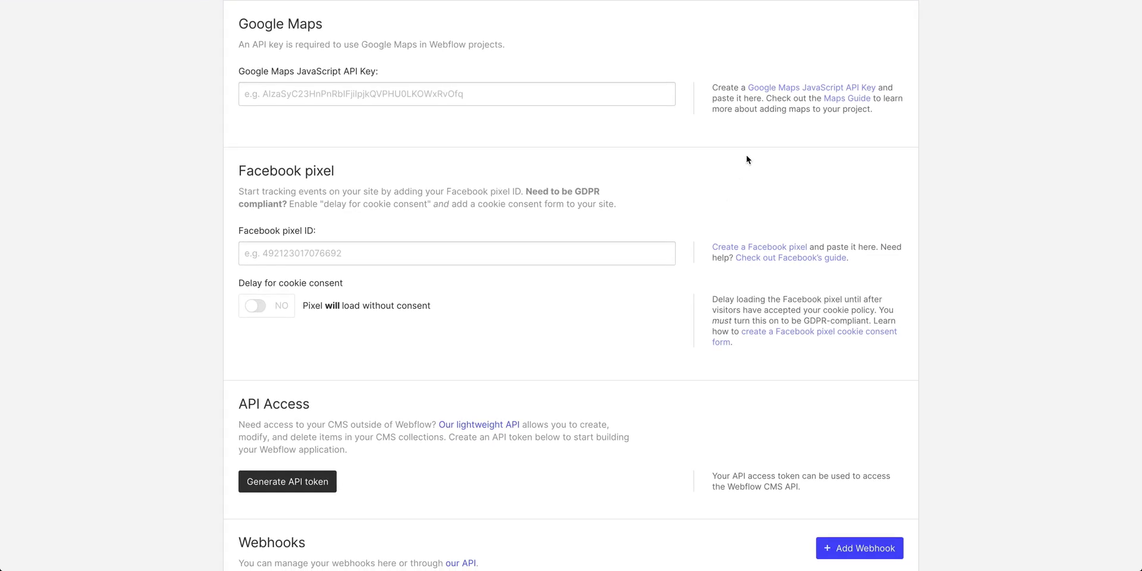
{"action": "left_click", "coordinate": [785, 89]}
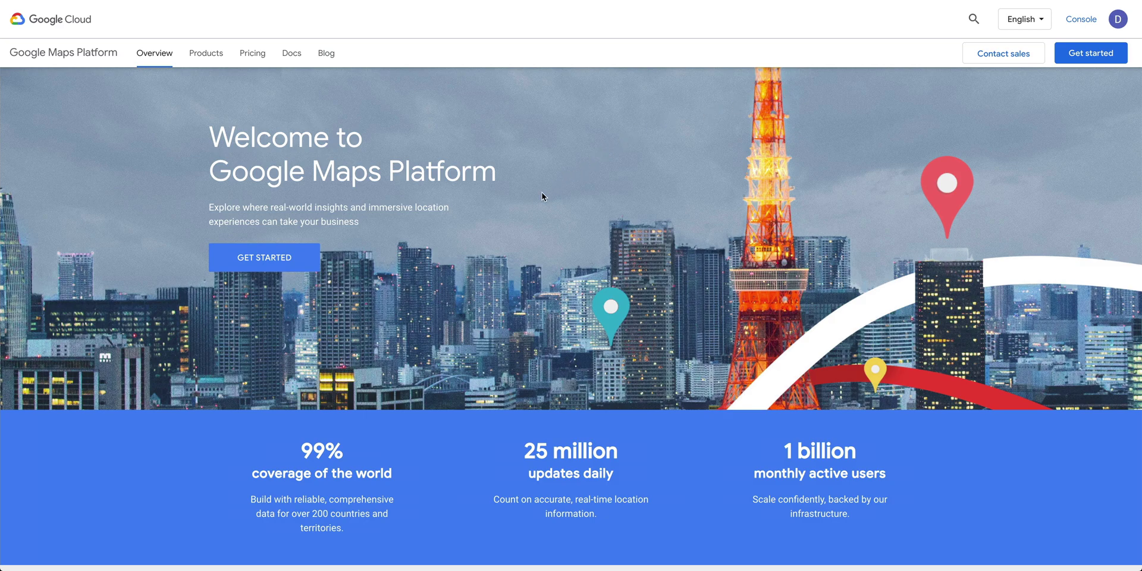
Create the Echoo project and start a billing account, accepting the free-trial terms.
{"action": "left_click", "coordinate": [310, 257]}
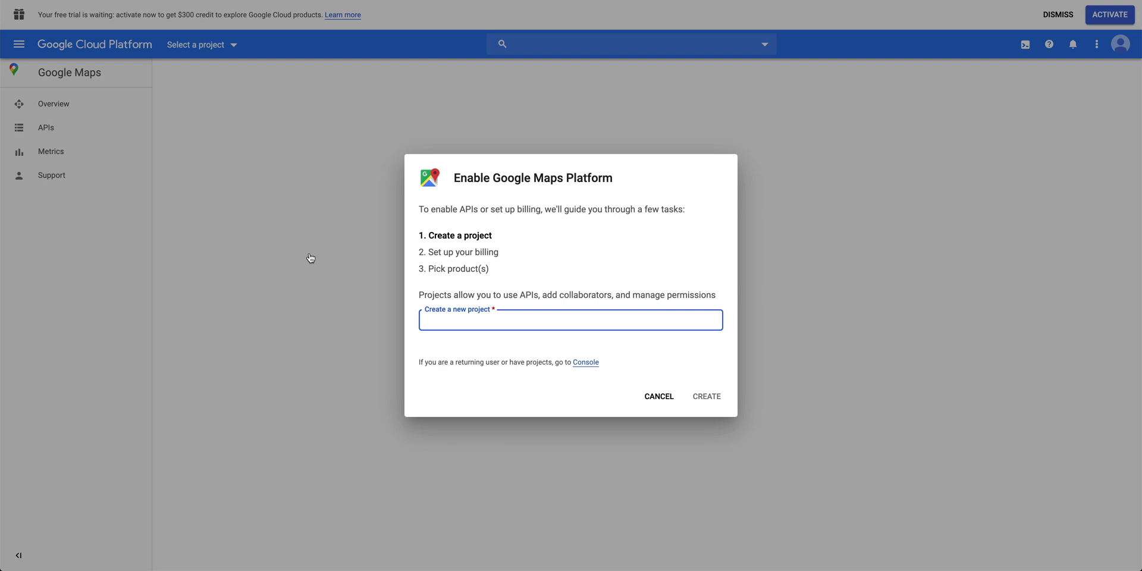
{"action": "type", "text": "E"}
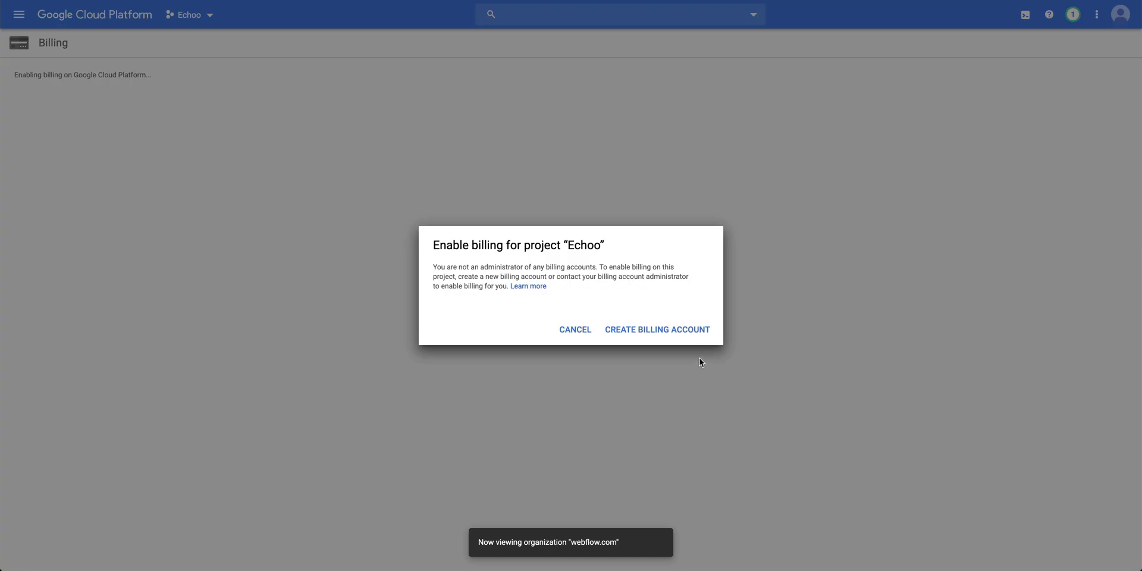
{"action": "left_click", "coordinate": [704, 331]}
{"action": "left_click", "coordinate": [262, 197]}
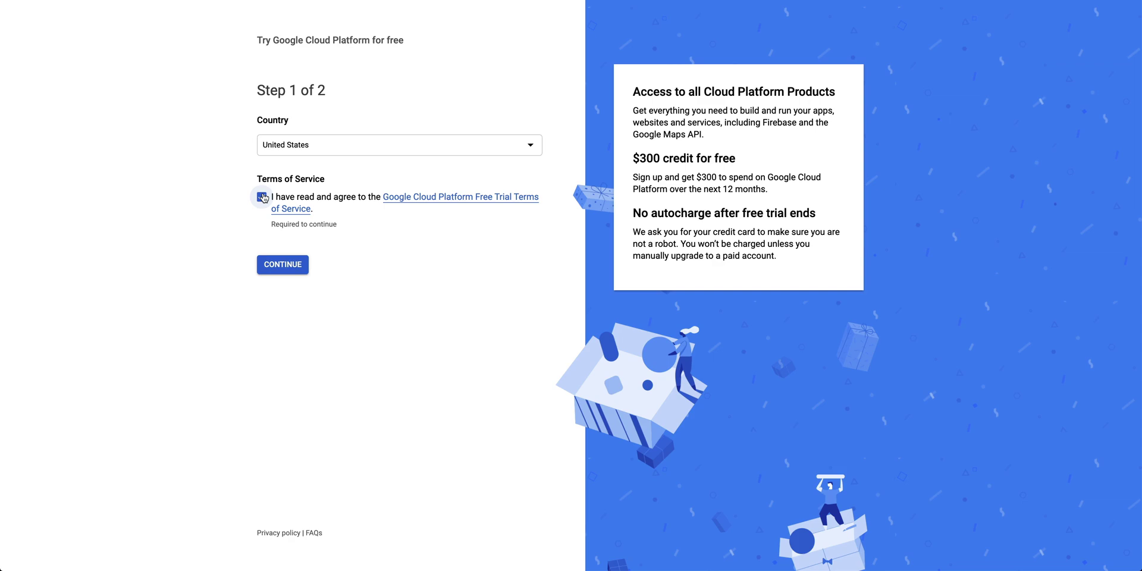
Enter business name Echoos and begin the address 398 11th St.
{"action": "left_click", "coordinate": [265, 265]}
{"action": "type", "text": "Ec"}
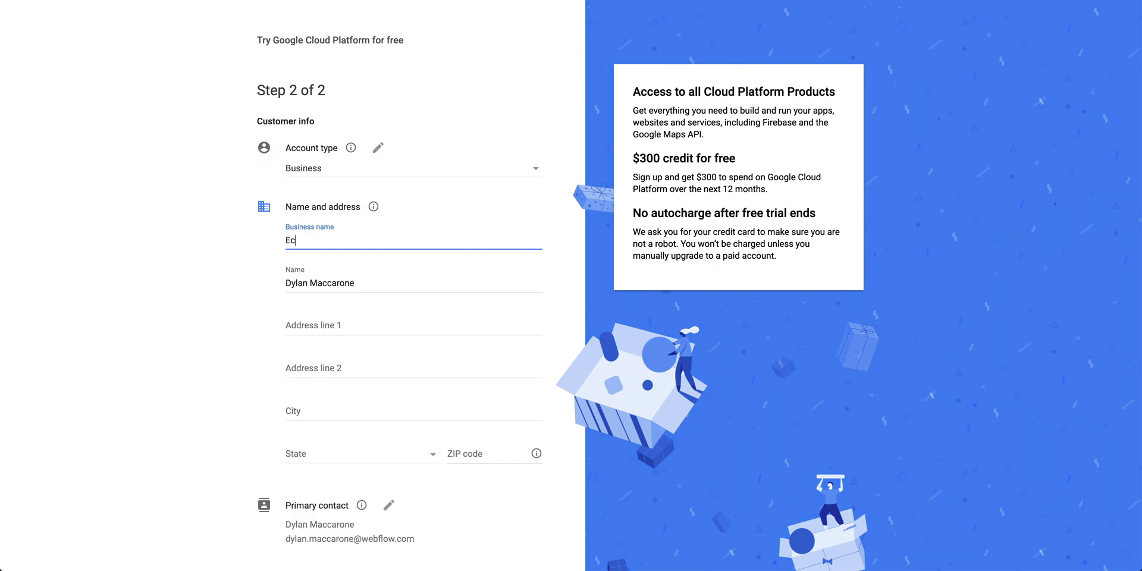
{"action": "type", "text": "hoos"}
{"action": "left_click", "coordinate": [414, 325]}
{"action": "type", "text": "398"}
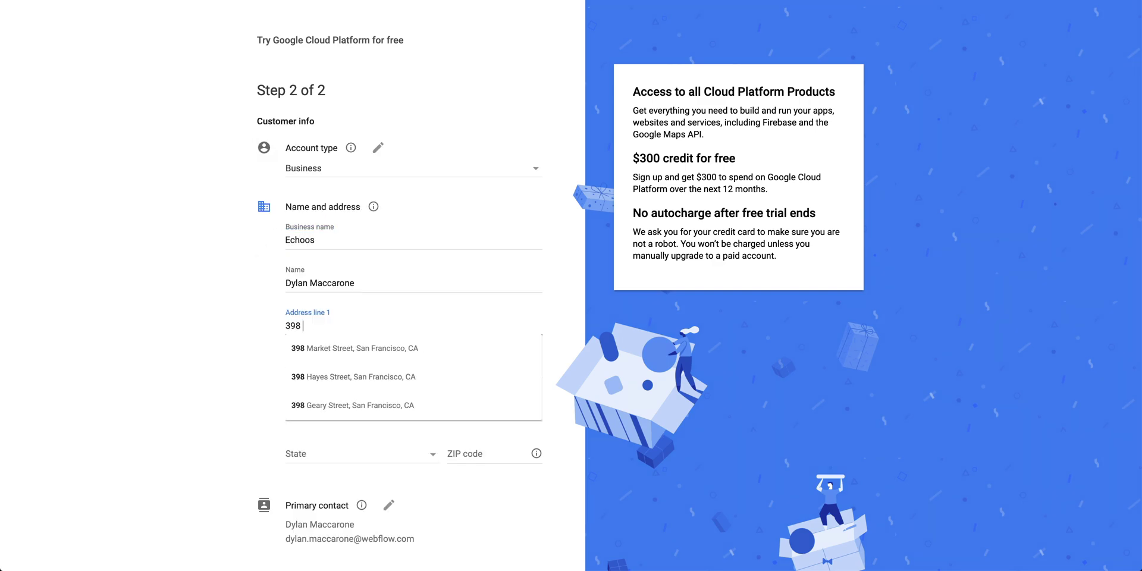
{"action": "type", "text": " 11th"}
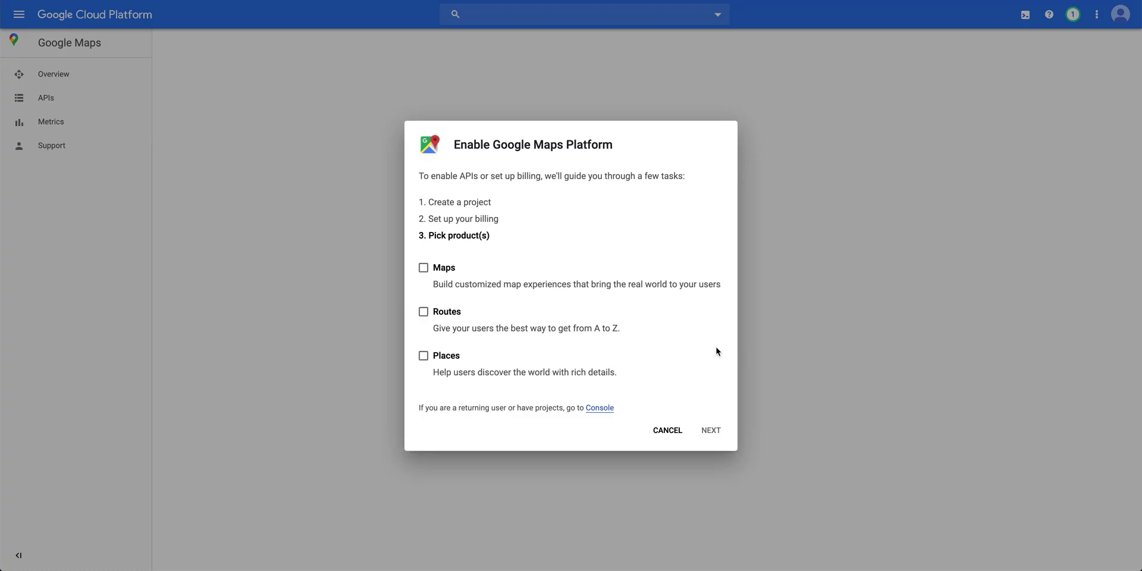
Enable the 7 Maps APIs for the project and copy the generated API key.
{"action": "left_click", "coordinate": [428, 270]}
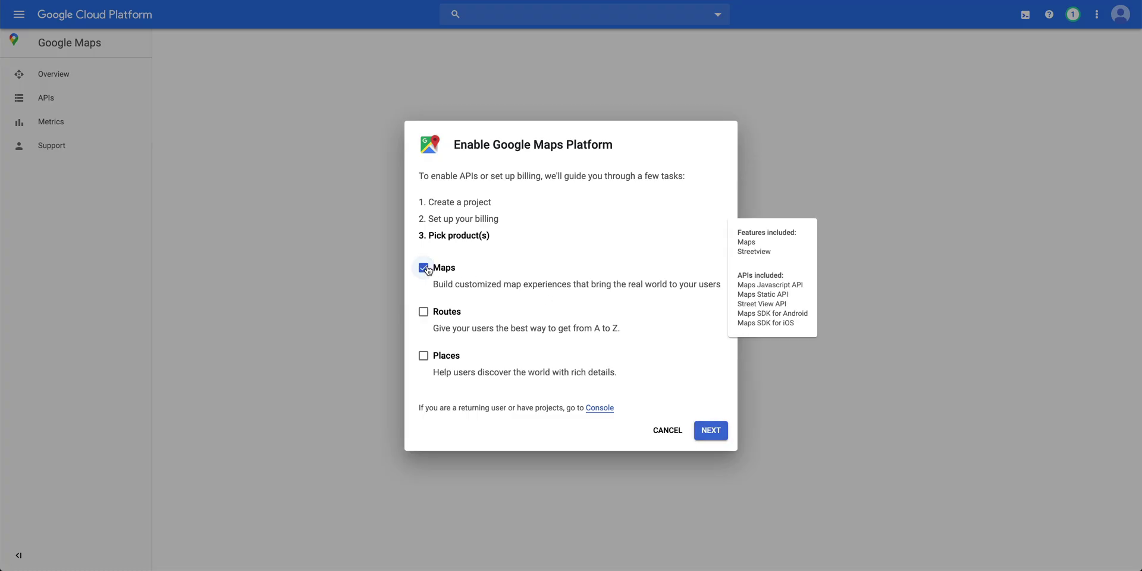
{"action": "left_click", "coordinate": [704, 439]}
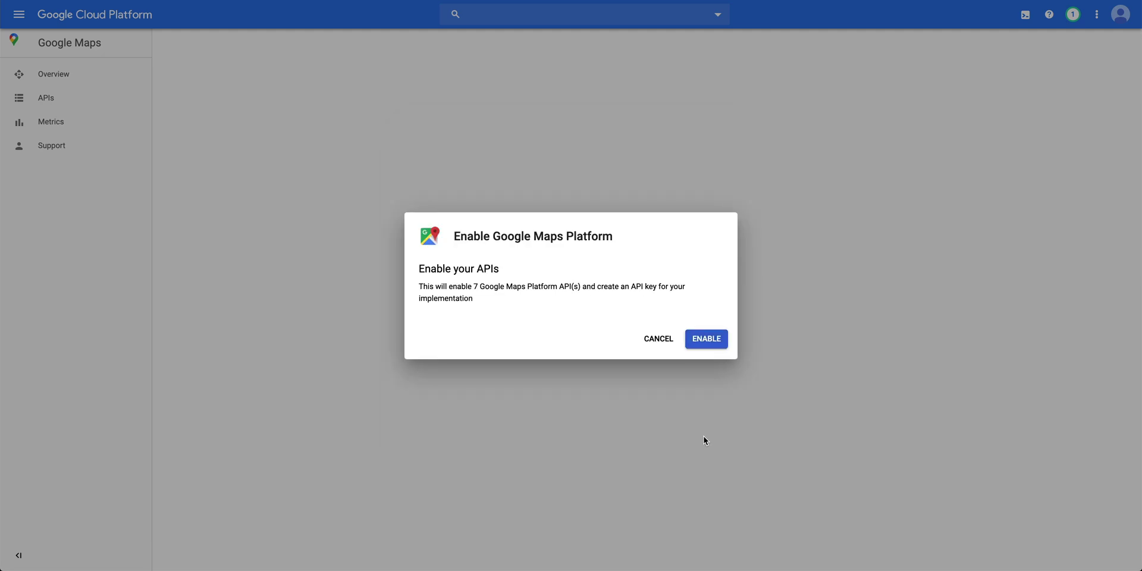
{"action": "left_click", "coordinate": [693, 344]}
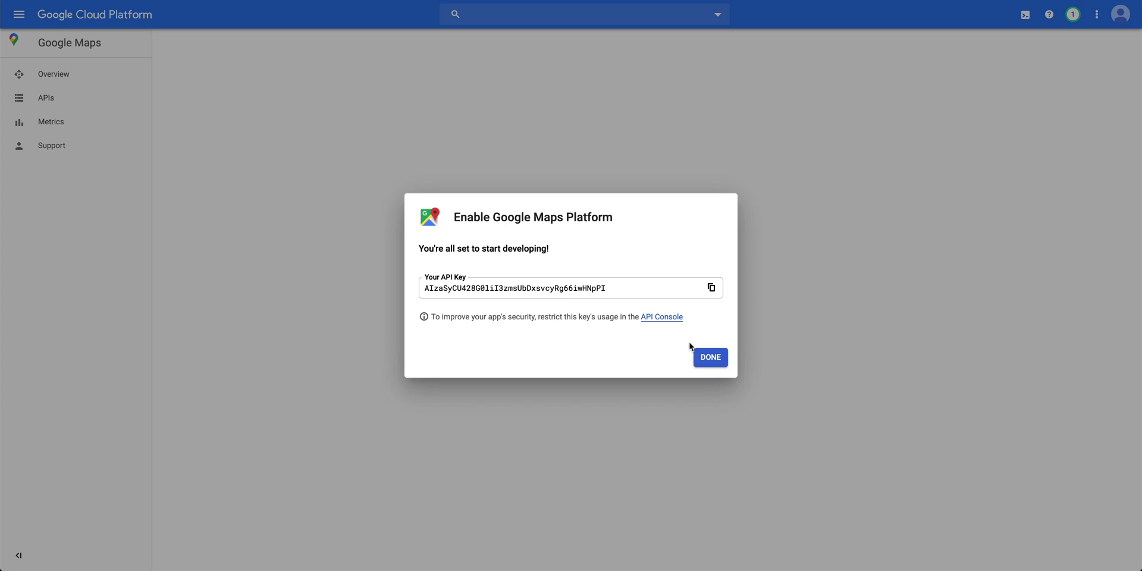
{"action": "left_click", "coordinate": [712, 288]}
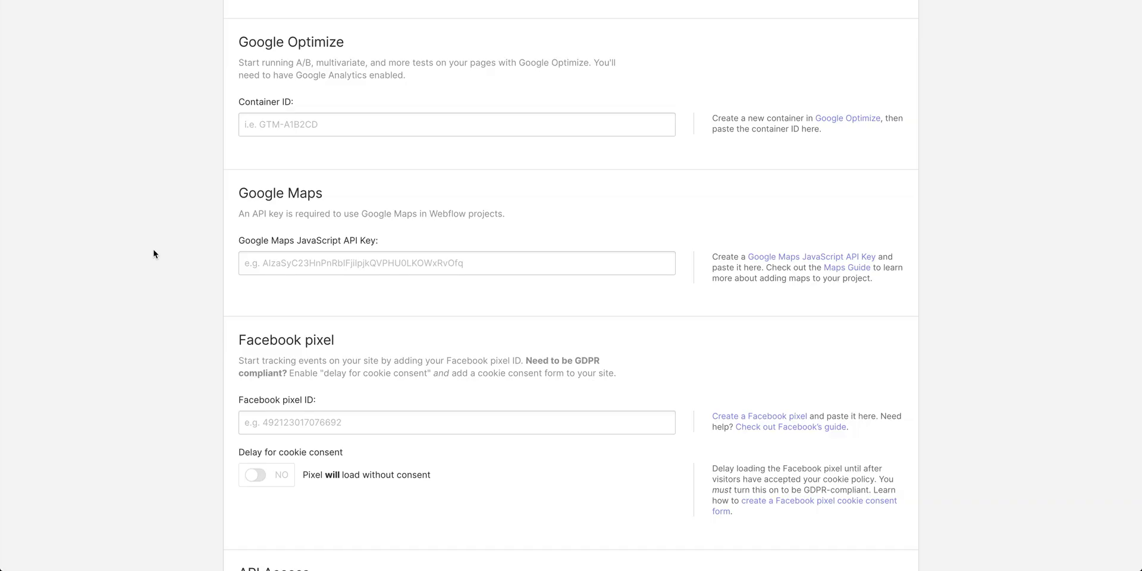
Paste the copied key into the Google Maps JavaScript API Key field.
{"action": "left_click", "coordinate": [290, 264]}
{"action": "key", "text": "ctrl+v"}
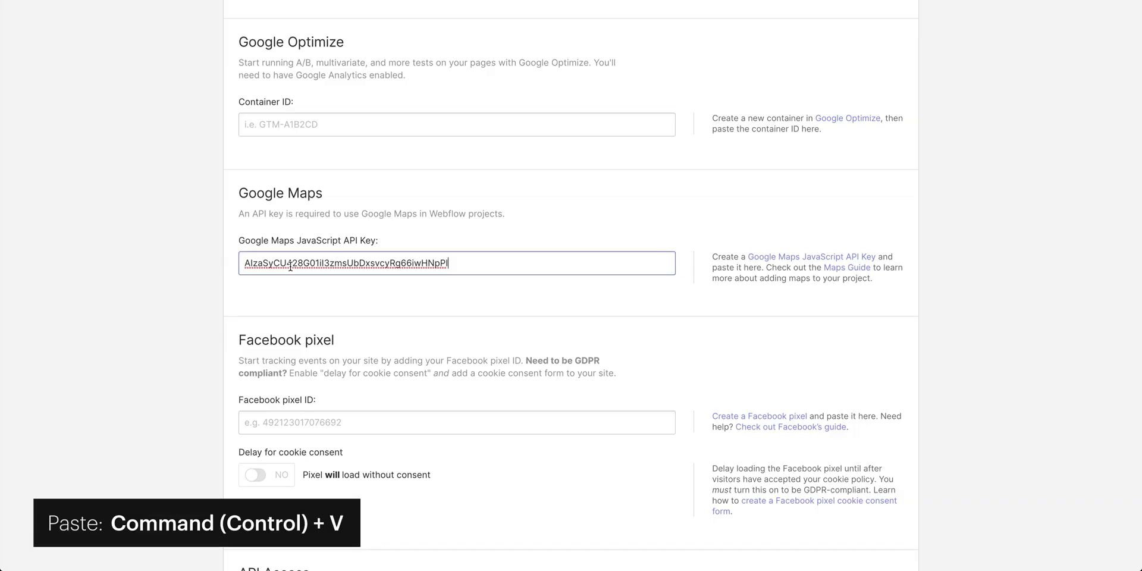
{"action": "left_click", "coordinate": [673, 214]}
{"action": "scroll", "coordinate": [673, 215], "scroll_direction": "up", "scroll_amount": 8}
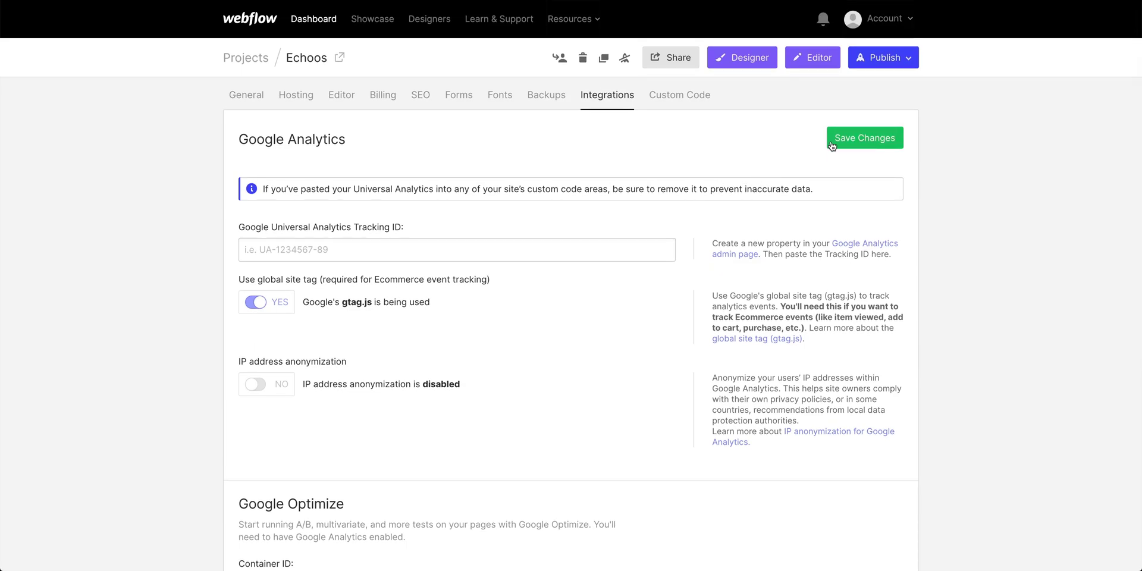
Return to the Designer on the Home page and dismiss the publish destination choices.
{"action": "left_click", "coordinate": [773, 63]}
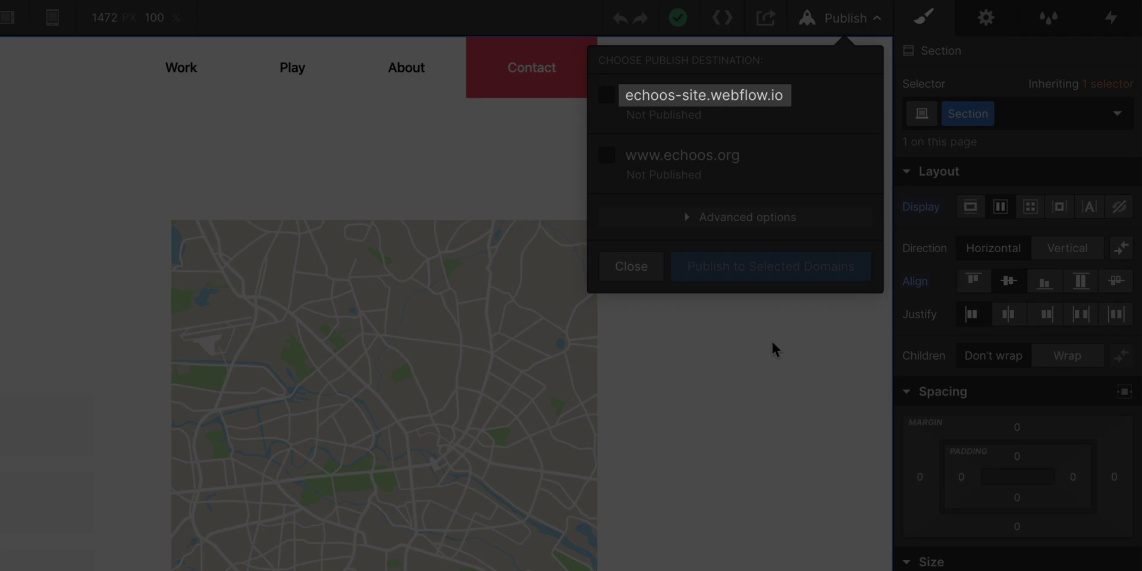
{"action": "left_click", "coordinate": [773, 340]}
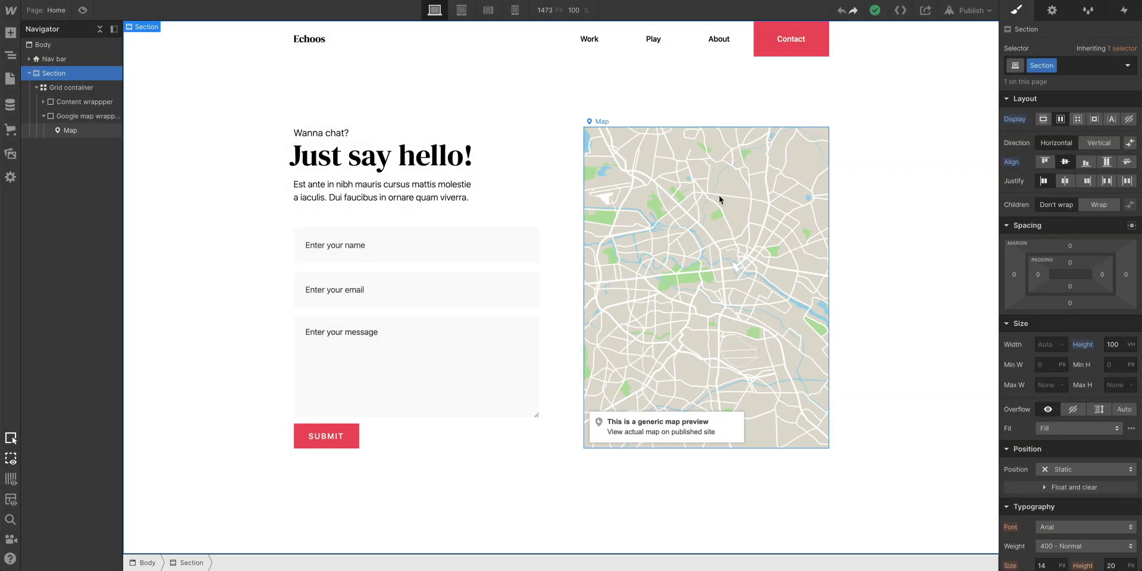
Search 'Webflow' in the map's Address field and accept the 398 11th St, San Francisco suggestion.
{"action": "left_click", "coordinate": [720, 199]}
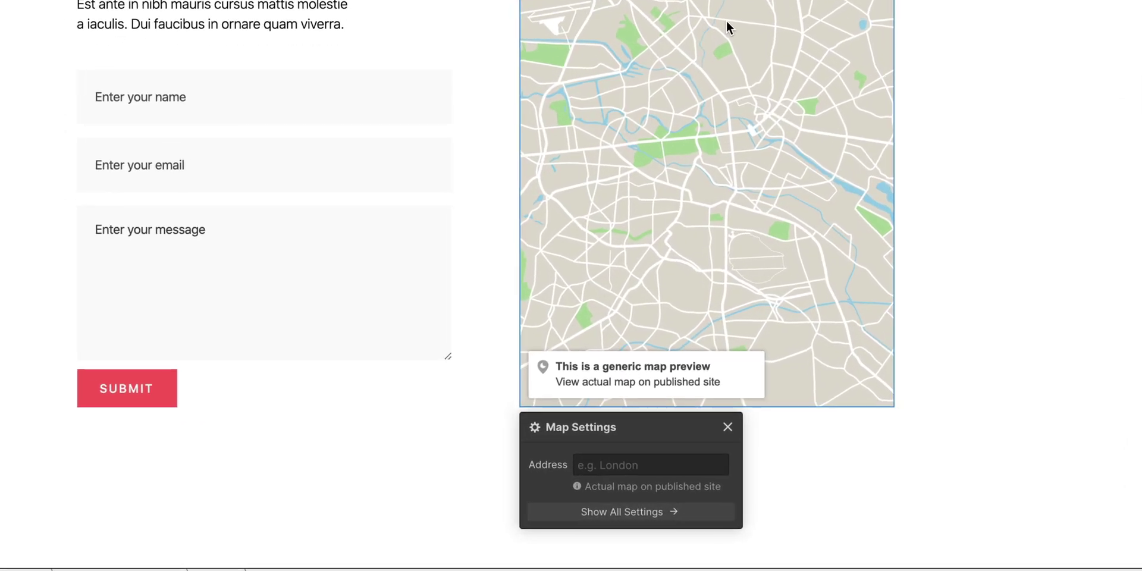
{"action": "left_click", "coordinate": [628, 448]}
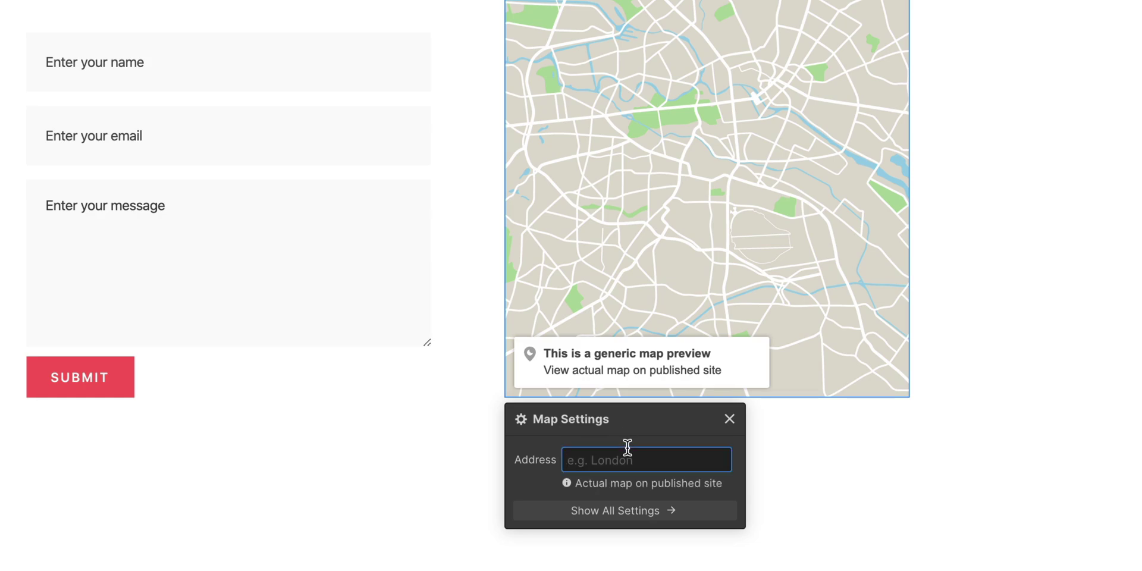
{"action": "type", "text": "Webflow"}
{"action": "key", "text": "Return"}
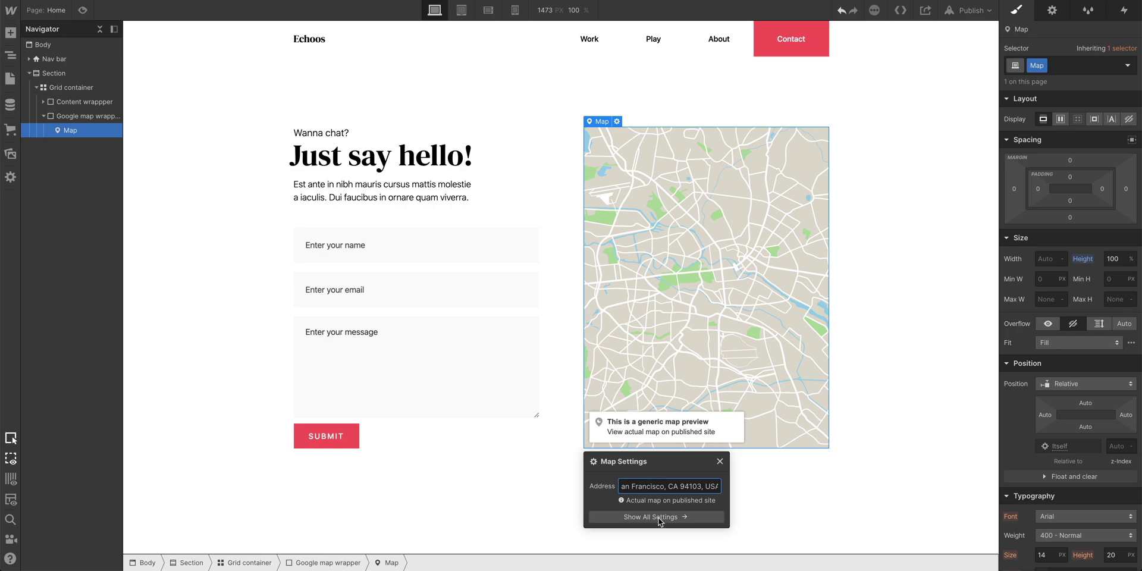
Lower the map zoom from 12 to 10 and try the Terrain, Satellite and Hybrid map types.
{"action": "left_click", "coordinate": [1064, 16]}
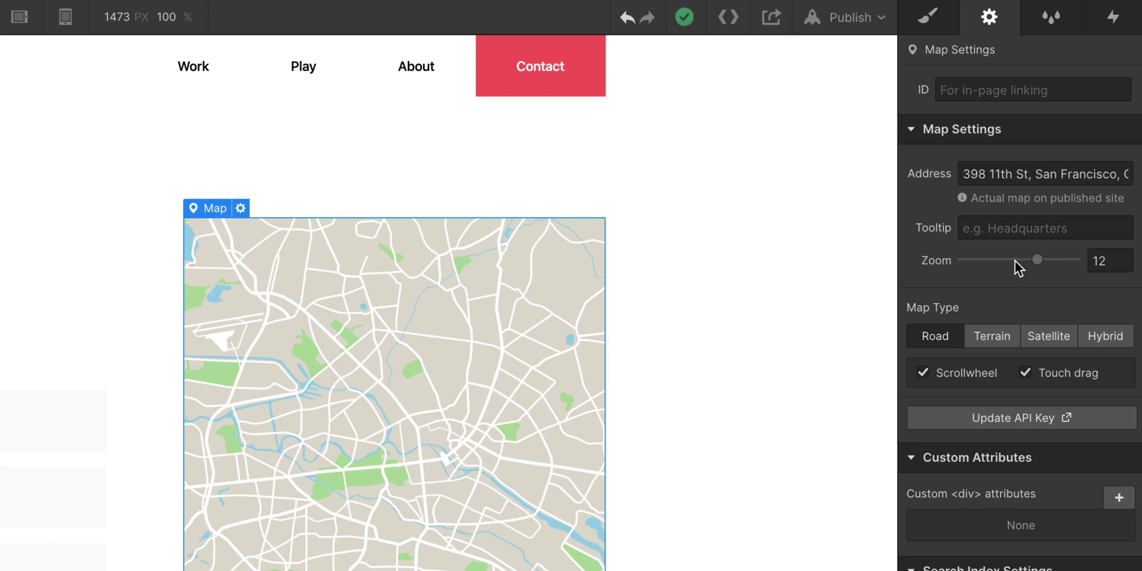
{"action": "left_click_drag", "start_coordinate": [1037, 262], "coordinate": [1025, 262]}
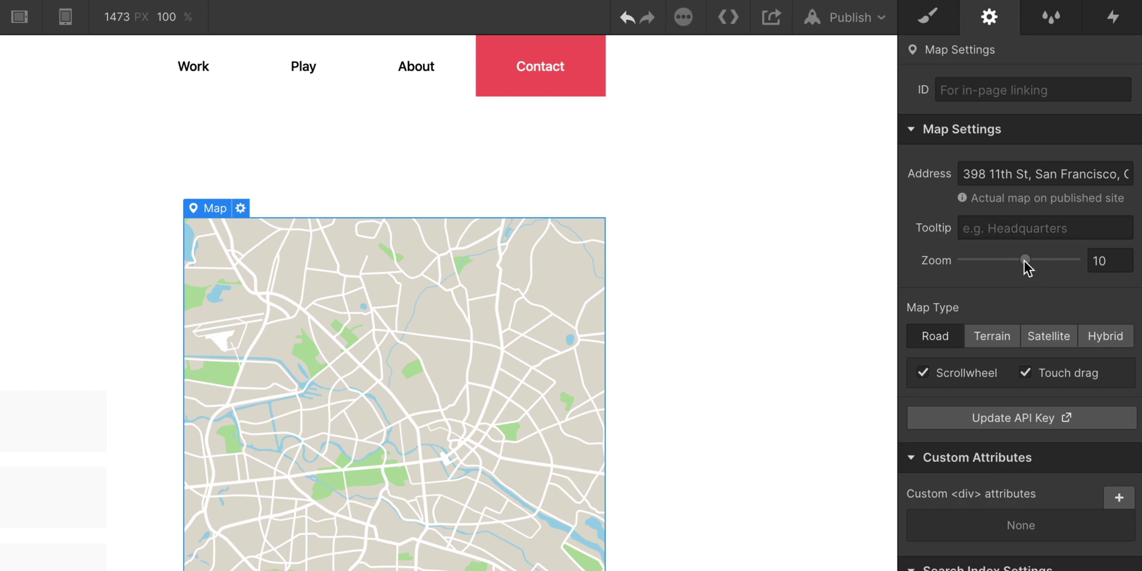
{"action": "left_click", "coordinate": [1006, 331]}
{"action": "left_click", "coordinate": [1042, 334]}
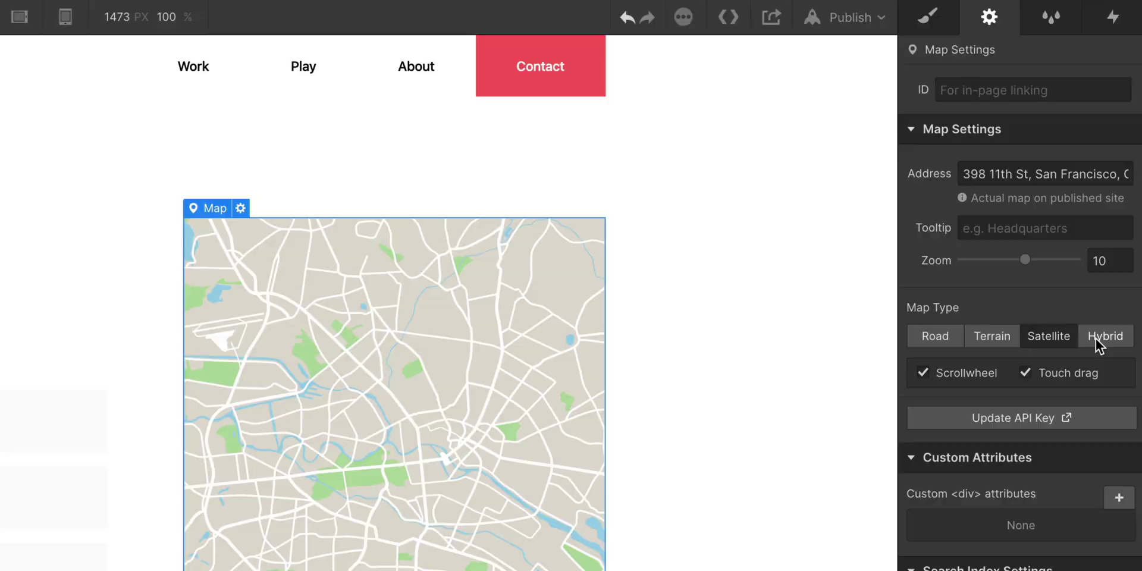
{"action": "left_click", "coordinate": [1096, 338]}
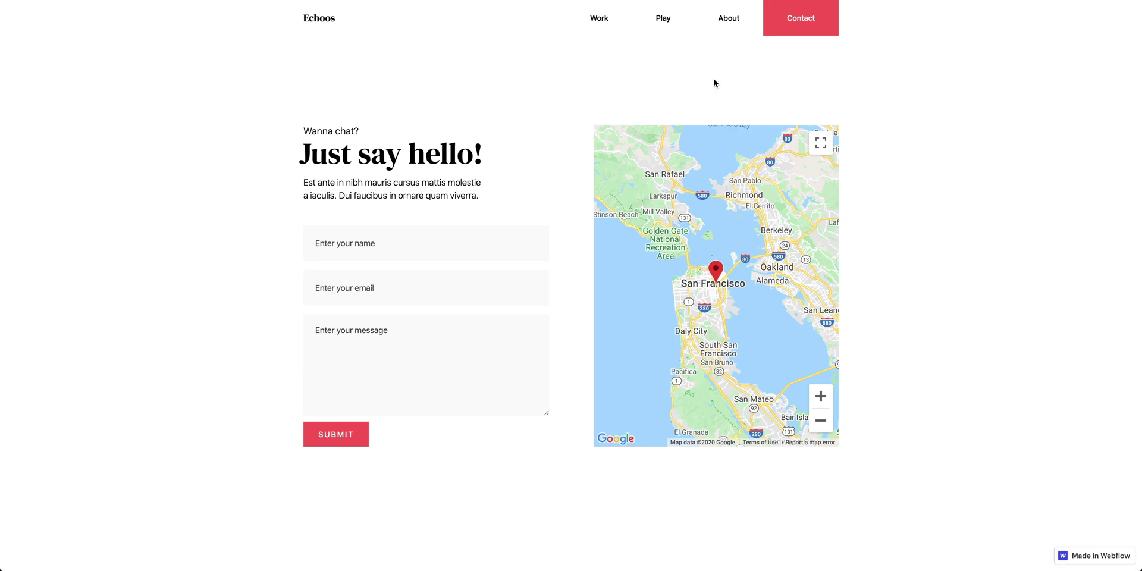
{"action": "scroll", "coordinate": [714, 84], "scroll_direction": "down", "scroll_amount": 5}
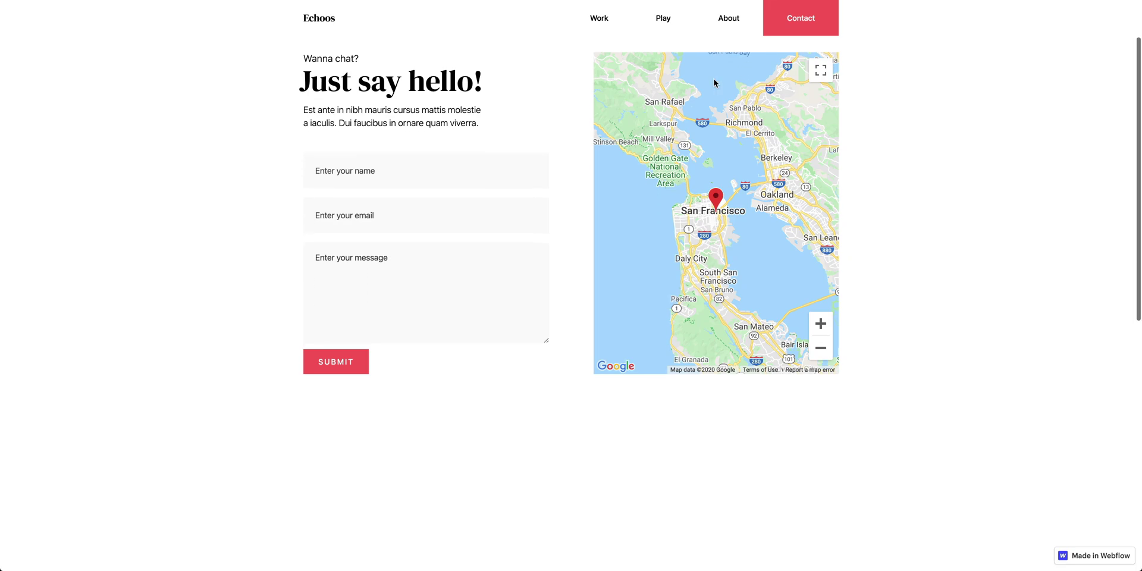
{"action": "scroll", "coordinate": [714, 79], "scroll_direction": "down", "scroll_amount": 3}
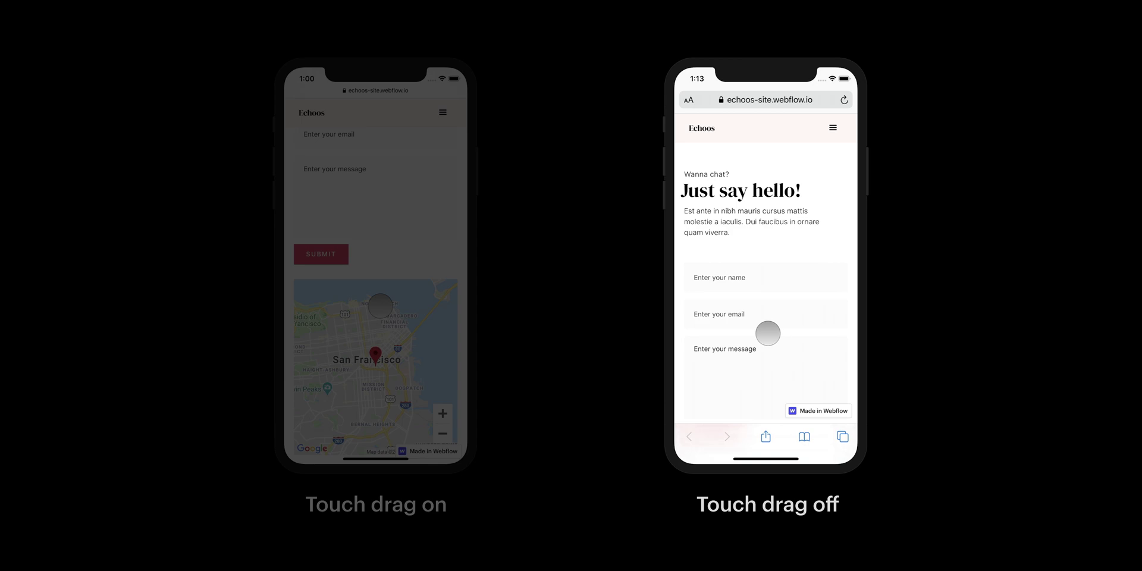
{"action": "left_click_drag", "start_coordinate": [768, 333], "coordinate": [783, 186]}
{"action": "left_click_drag", "start_coordinate": [773, 356], "coordinate": [793, 218]}
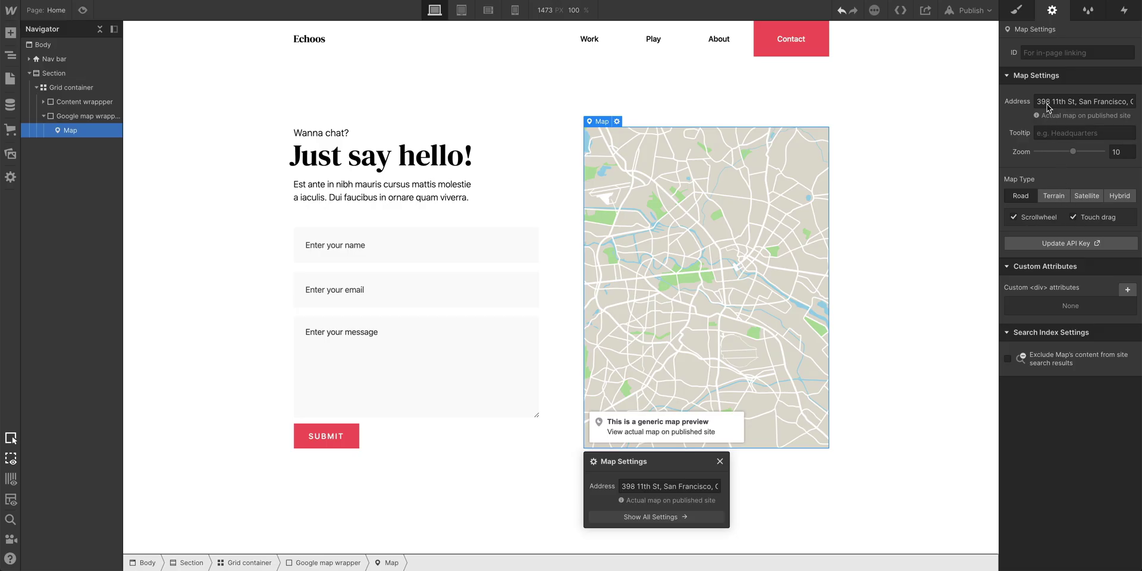
Nudge the map's height up and back down to 100%.
{"action": "left_click", "coordinate": [1017, 11]}
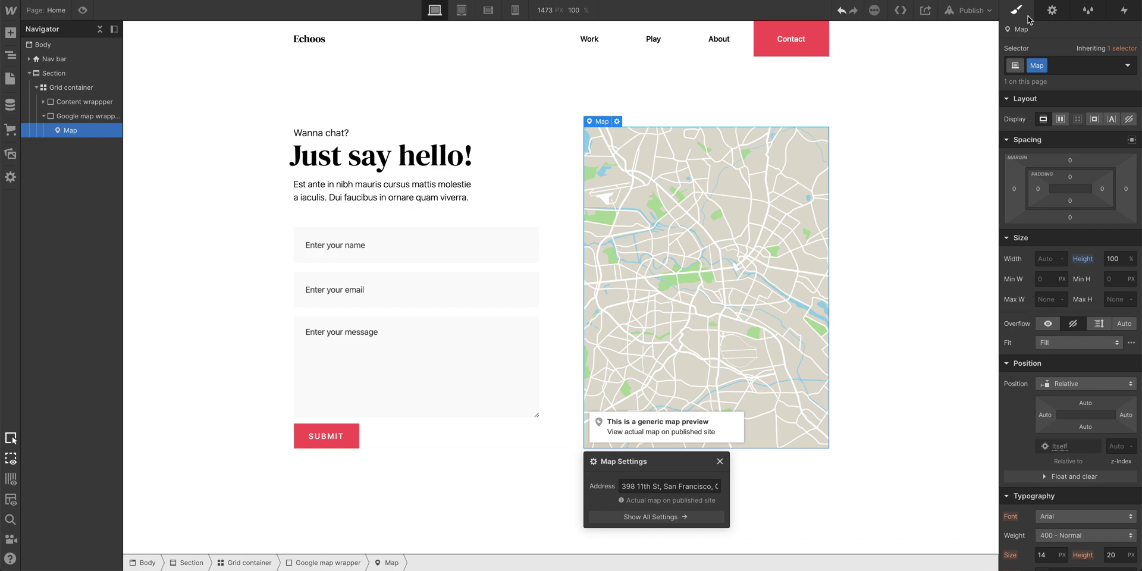
{"action": "left_click", "coordinate": [1110, 256]}
{"action": "key", "text": "Up"}
{"action": "key", "text": "Up"}
{"action": "key", "text": "Up"}
{"action": "key", "text": "Up"}
{"action": "key", "text": "Up"}
{"action": "key", "text": "Up"}
{"action": "key", "text": "Up"}
{"action": "key", "text": "Up"}
{"action": "key", "text": "Up"}
{"action": "key", "text": "Up"}
{"action": "key", "text": "Up"}
{"action": "key", "text": "Up"}
{"action": "key", "text": "Up"}
{"action": "key", "text": "Up"}
{"action": "key", "text": "Up"}
{"action": "key", "text": "Up"}
{"action": "key", "text": "Up"}
{"action": "key", "text": "Down"}
{"action": "key", "text": "Down"}
{"action": "key", "text": "Down"}
{"action": "key", "text": "Down"}
{"action": "key", "text": "Down"}
{"action": "key", "text": "Down"}
{"action": "key", "text": "Down"}
{"action": "key", "text": "Down"}
{"action": "key", "text": "Down"}
{"action": "key", "text": "Down"}
{"action": "key", "text": "Down"}
{"action": "key", "text": "Down"}
{"action": "key", "text": "Down"}
{"action": "key", "text": "Down"}
{"action": "key", "text": "Down"}
{"action": "key", "text": "Down"}
{"action": "key", "text": "Down"}
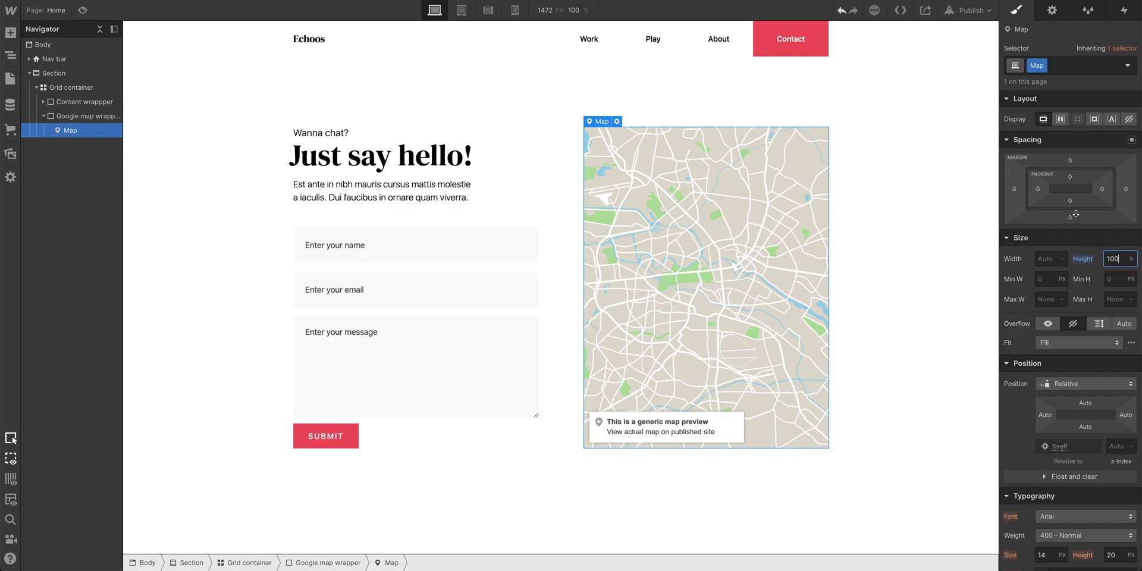
Publish the site to echoos-site.webflow.io and open the live site.
{"action": "left_click", "coordinate": [988, 12]}
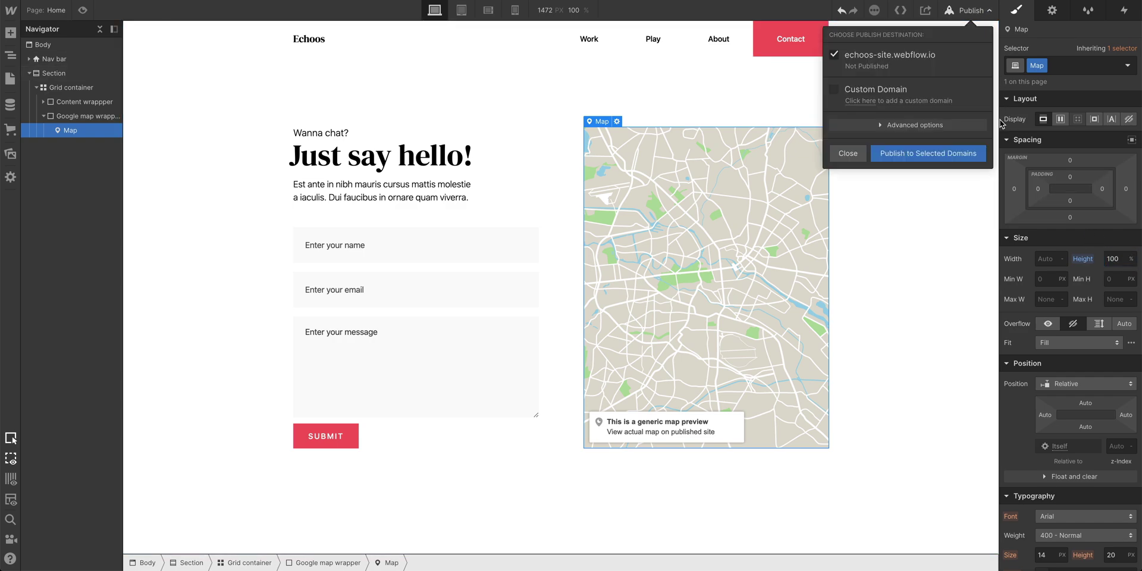
{"action": "left_click", "coordinate": [984, 160]}
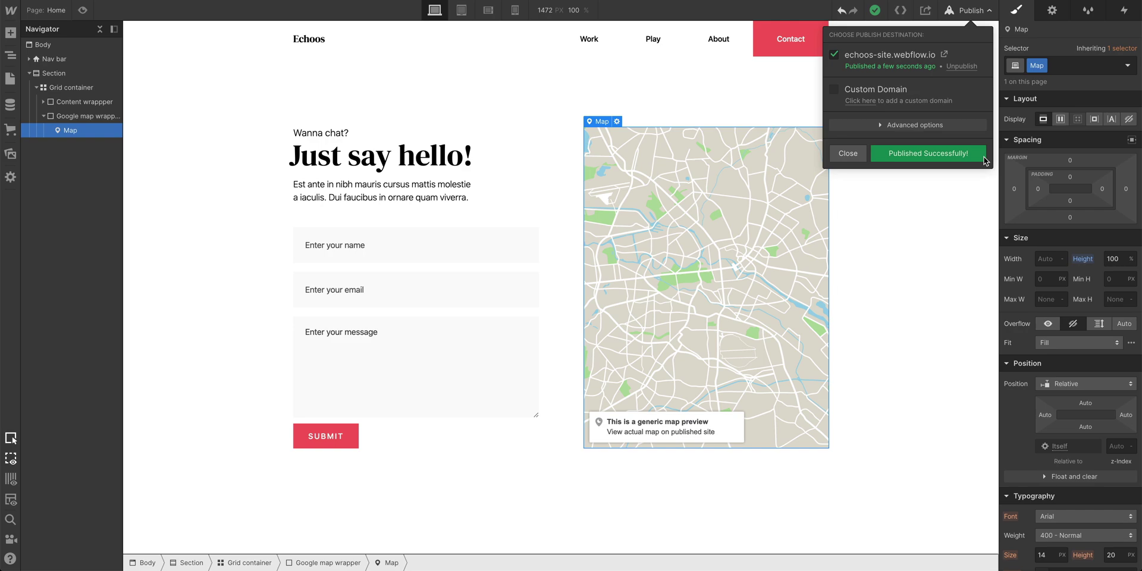
{"action": "left_click", "coordinate": [945, 55]}
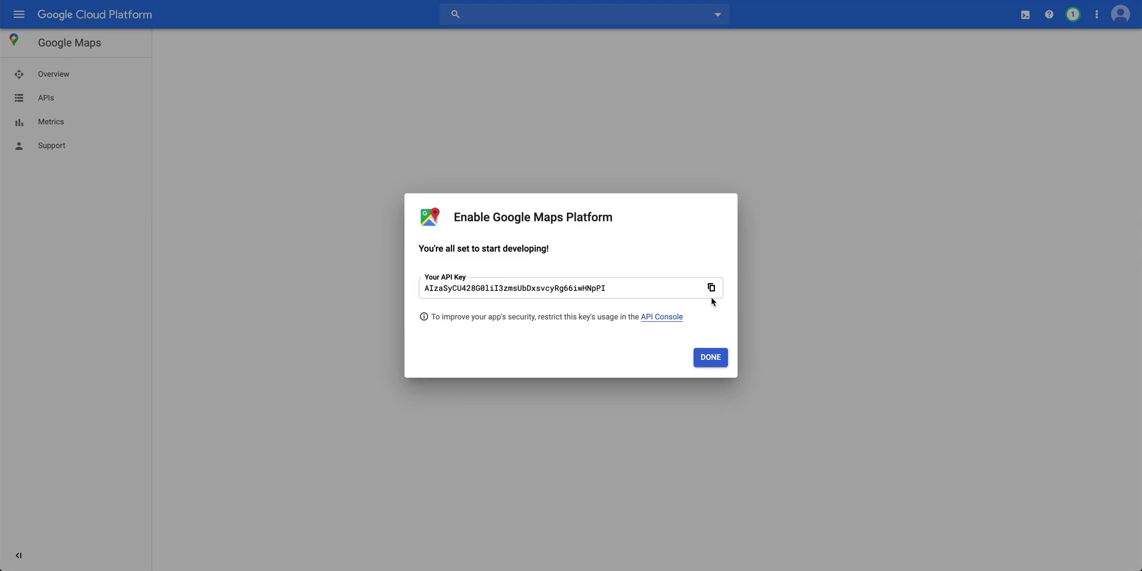
Copy the Google Maps API key and paste it into Webflow's Google Maps API Key field.
{"action": "left_click", "coordinate": [712, 289]}
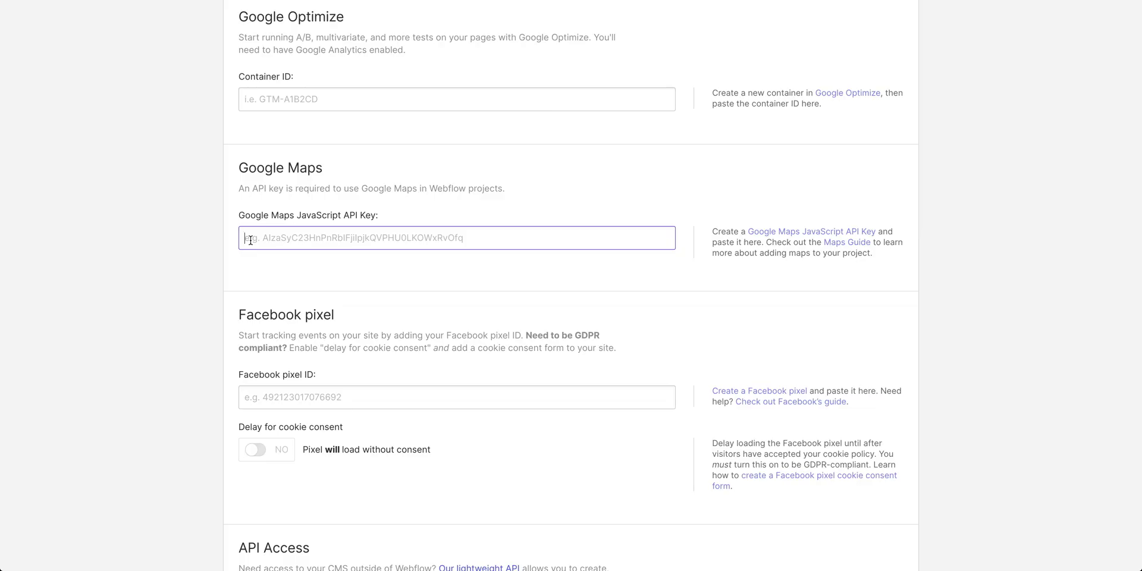
{"action": "key", "text": "ctrl+v"}
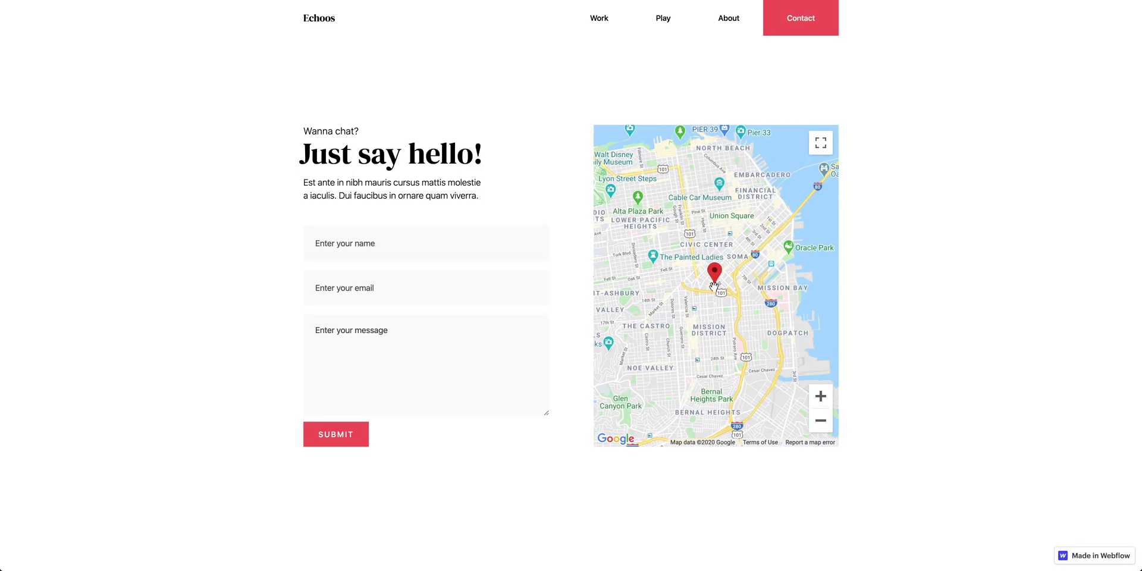
{"action": "scroll", "coordinate": [714, 285], "scroll_direction": "up", "scroll_amount": 5}
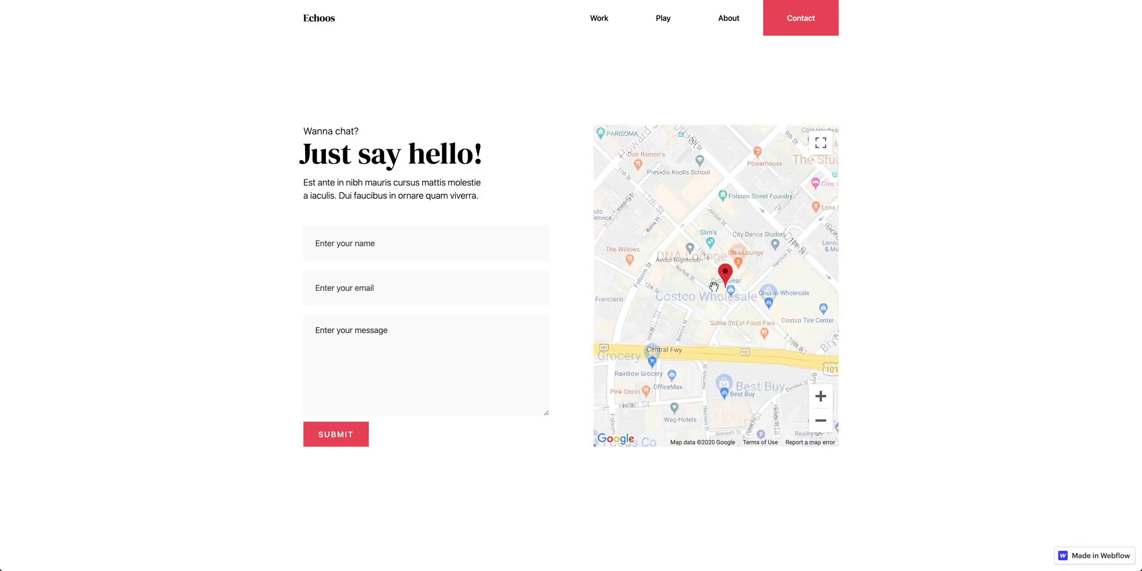